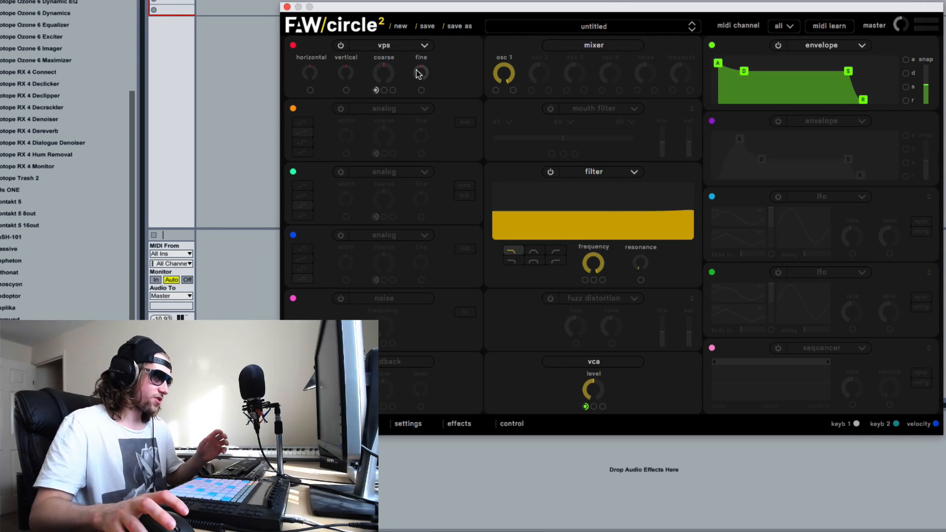
Step: Cycle the first oscillator through the analog, wavetable and vps types, and try the vps horizontal control before resetting it
left_click(403, 47)
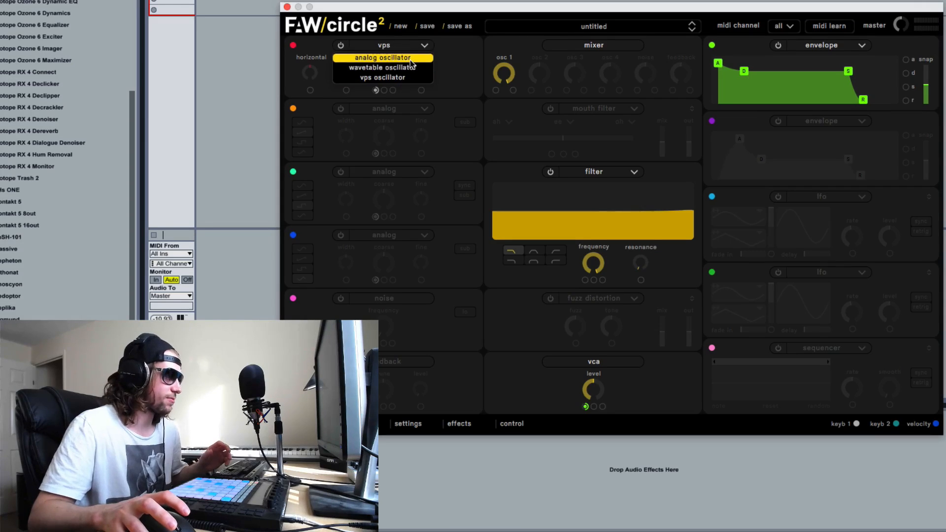
left_click(410, 61)
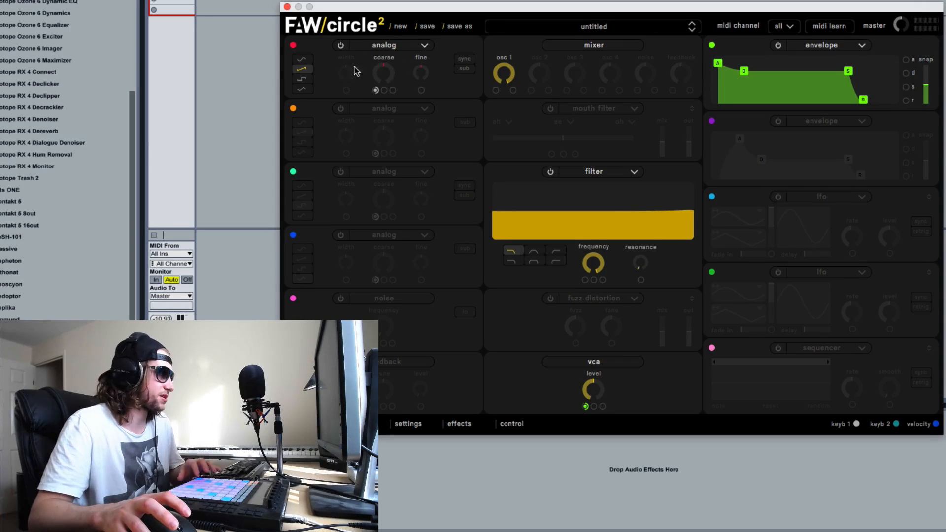
left_click(390, 45)
left_click(401, 70)
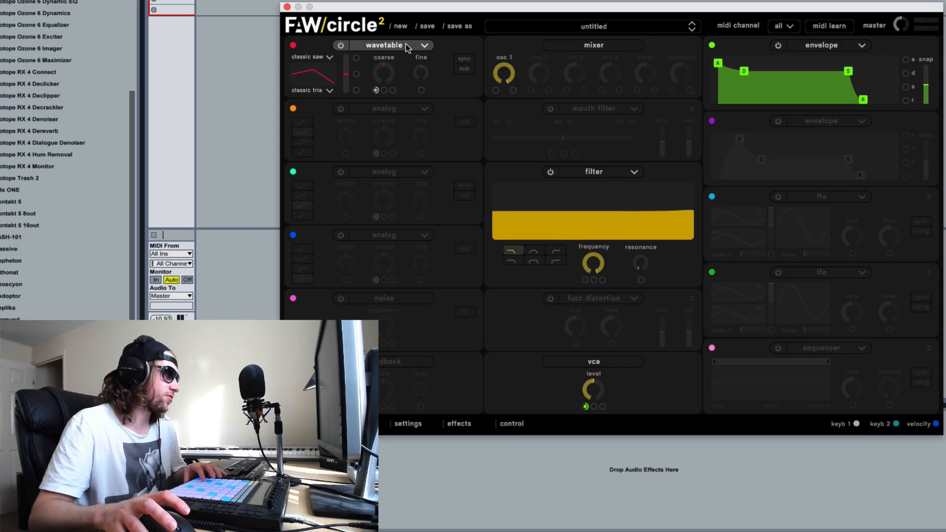
left_click(406, 43)
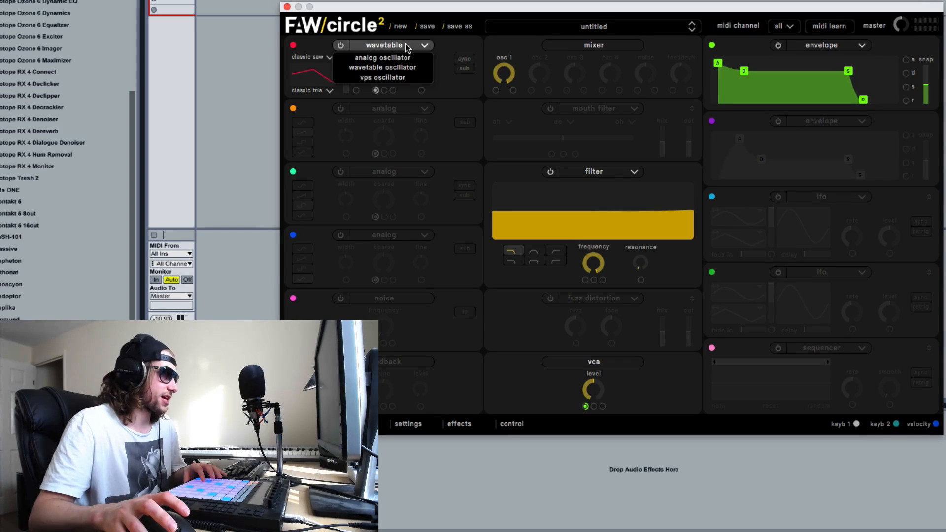
left_click(401, 79)
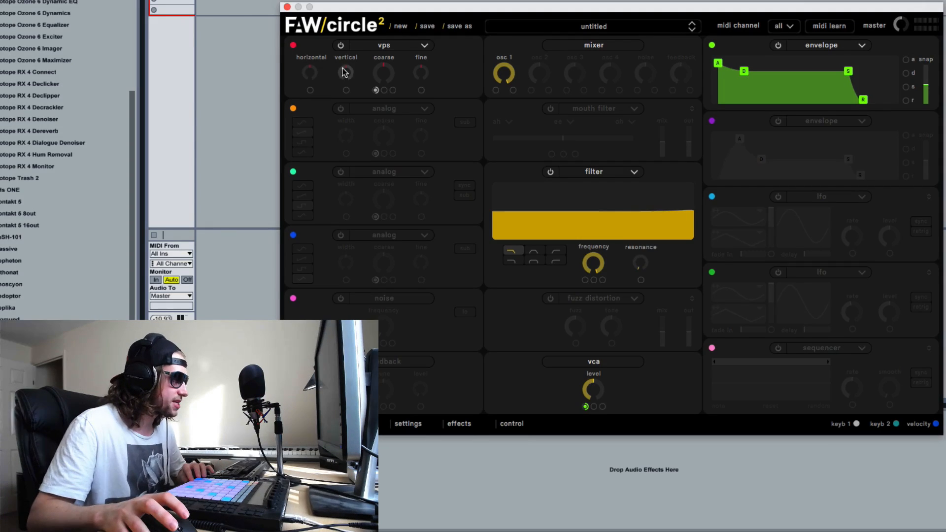
left_click_drag(310, 68, 380, 84)
double_click(306, 69)
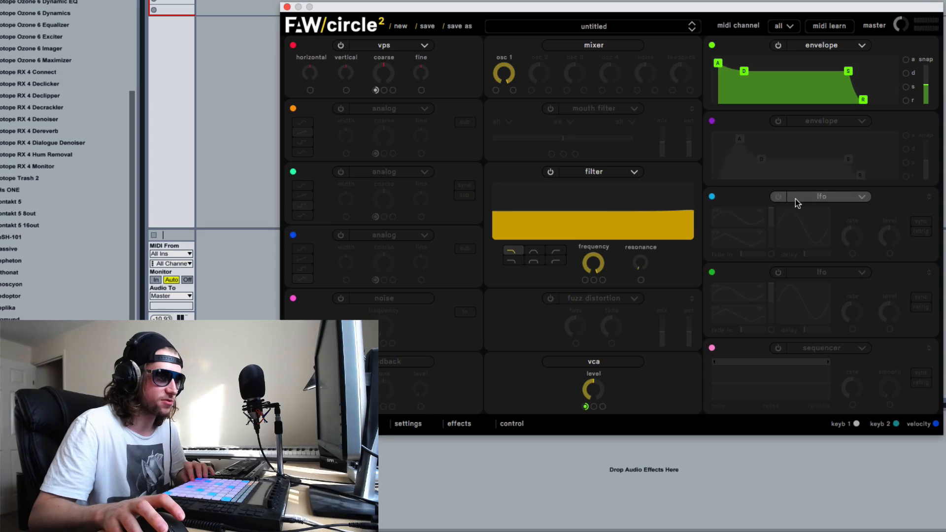
Step: Turn on the first LFO and adjust its rate
left_click(778, 197)
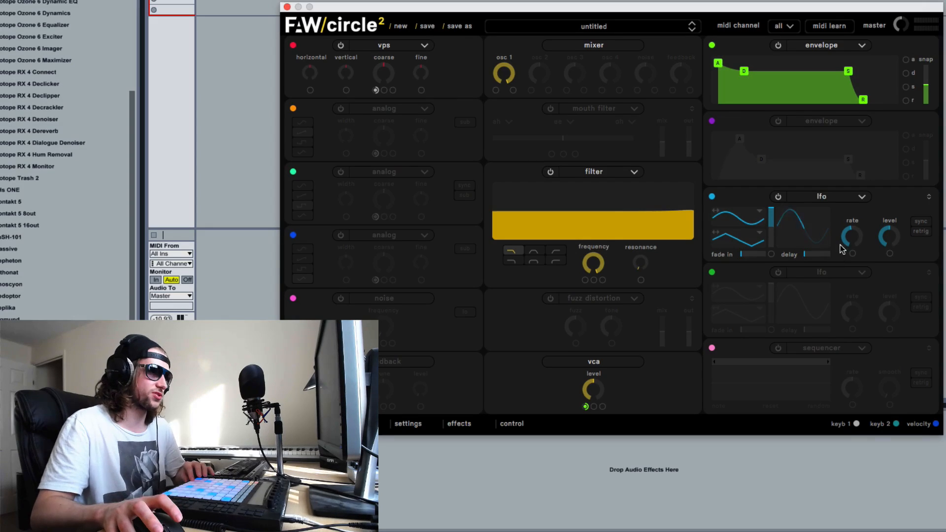
mouse_move(847, 238)
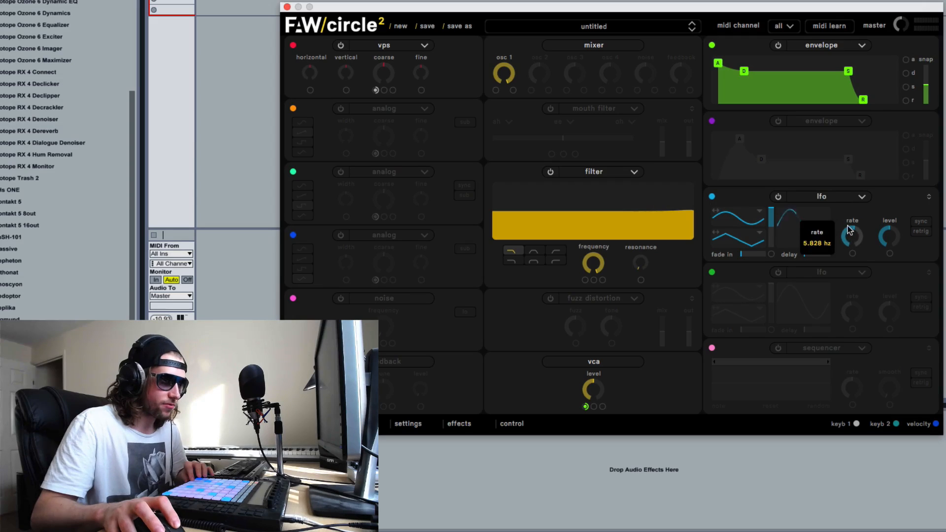
left_click_drag(853, 240, 851, 262)
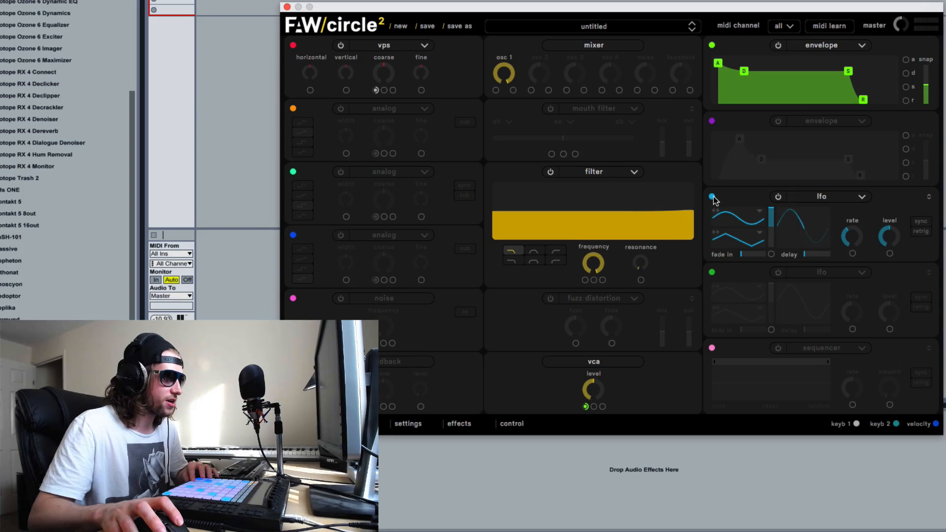
Step: Assign the first LFO to oscillator 1's horizontal control, briefly trying it on fine as well, and raise the LFO's level
left_click_drag(713, 199, 309, 93)
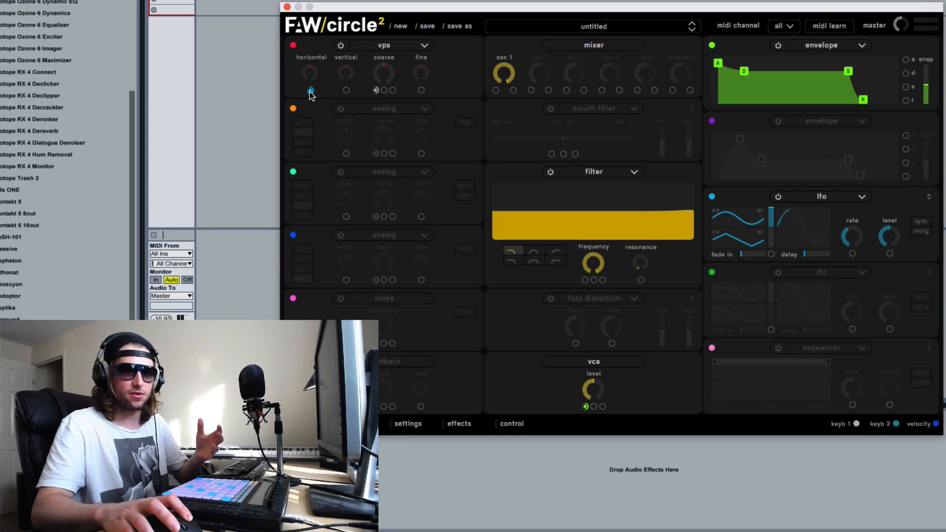
mouse_move(311, 93)
left_mouse_down()
mouse_move(326, 88)
mouse_move(310, 95)
left_mouse_up()
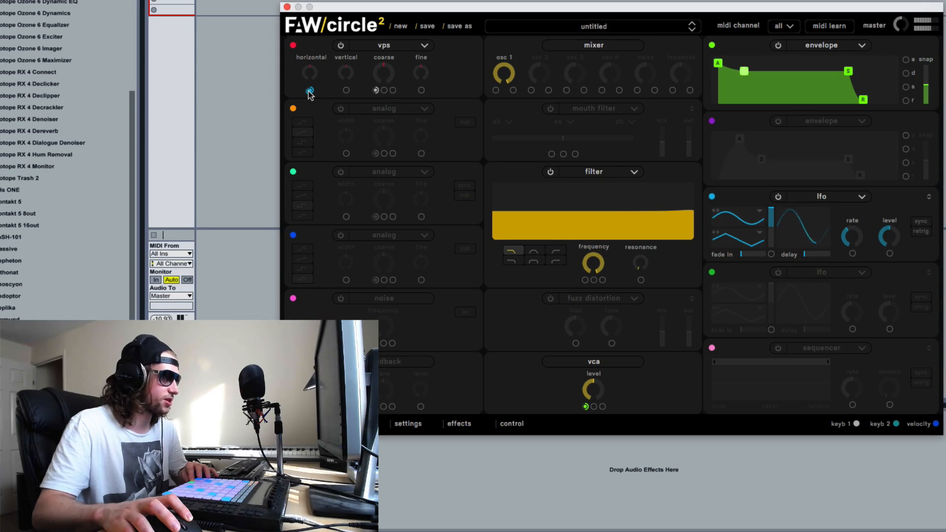
left_click_drag(330, 91, 423, 94)
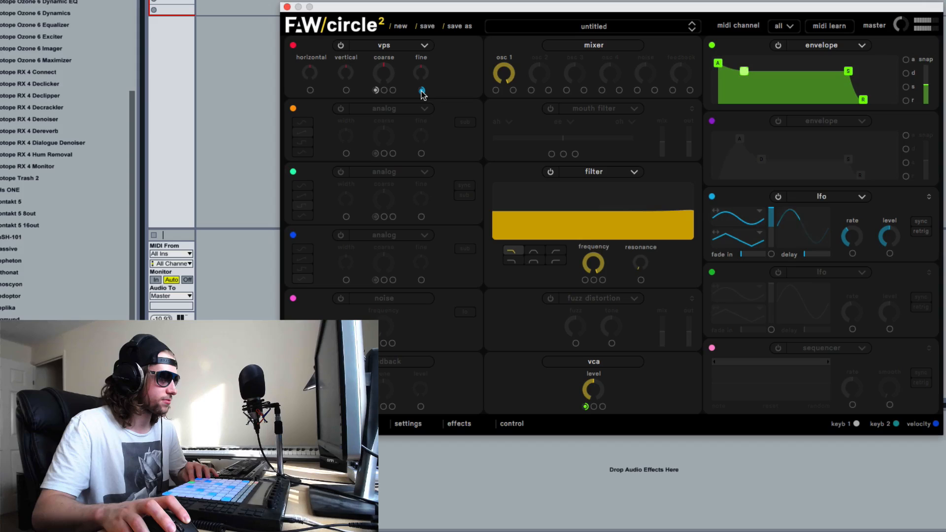
left_click_drag(420, 90, 310, 91)
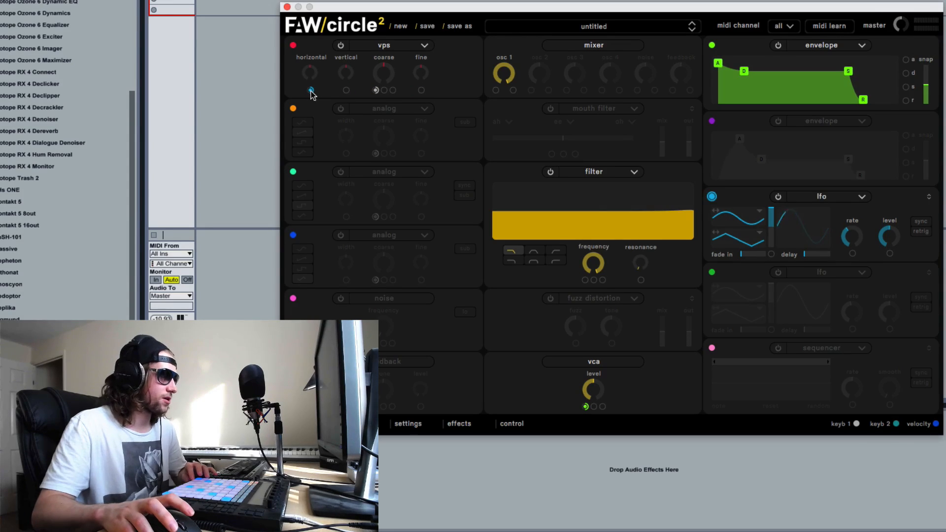
left_click_drag(882, 247, 881, 209)
left_click_drag(882, 190, 880, 165)
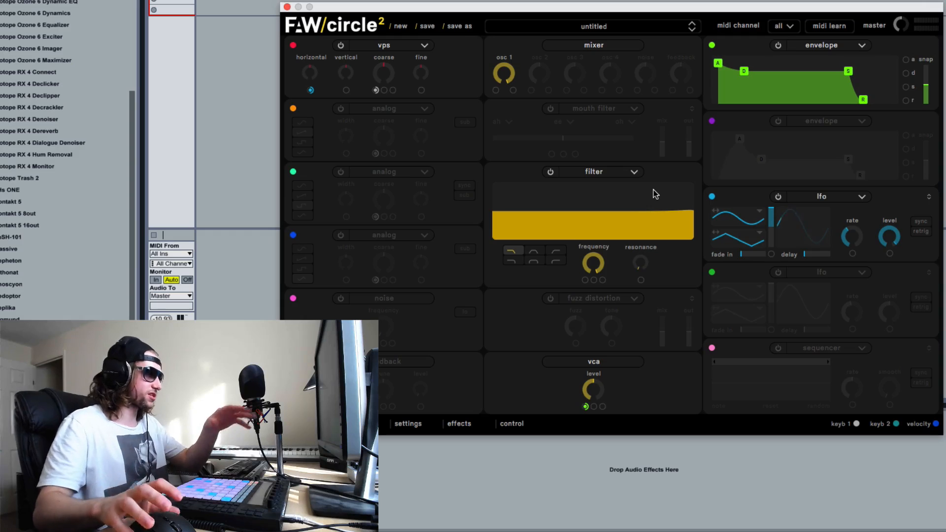
Step: Turn the second and third oscillators on and off again
left_click(340, 108)
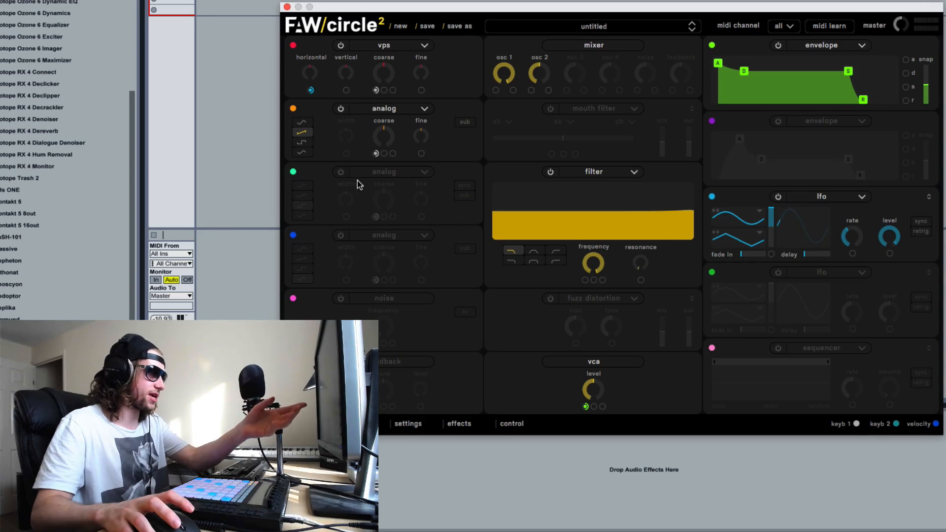
left_click(340, 171)
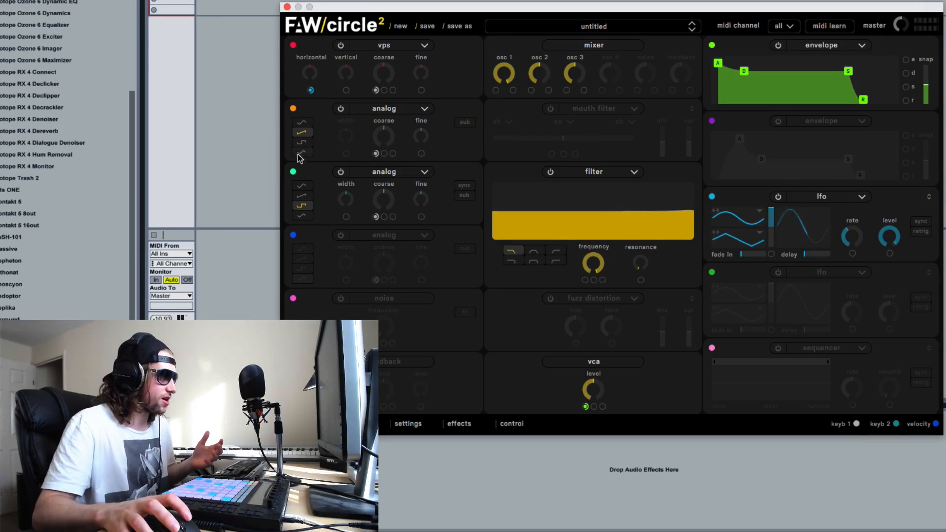
left_click(340, 171)
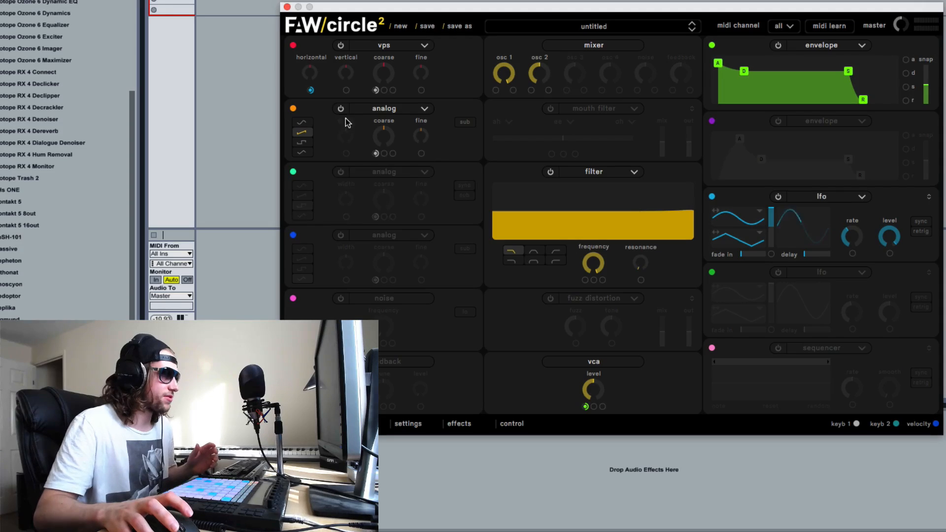
left_click(341, 108)
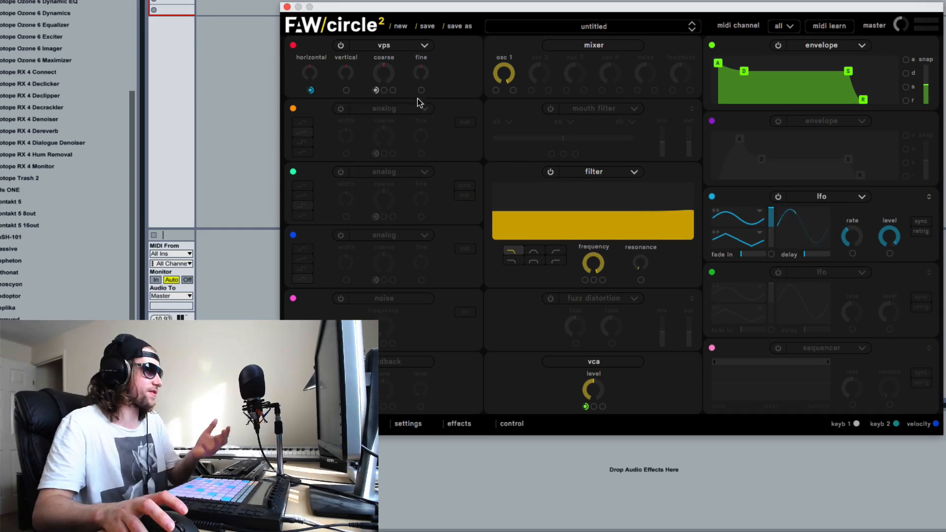
Step: Switch the first oscillator to the wavetable type and try its cross fade slider
left_click(382, 47)
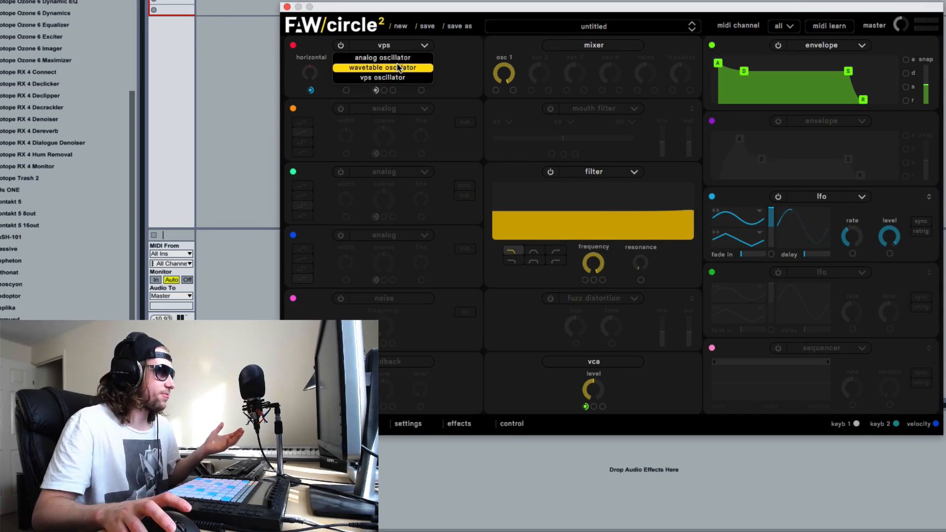
left_click(398, 67)
mouse_move(345, 74)
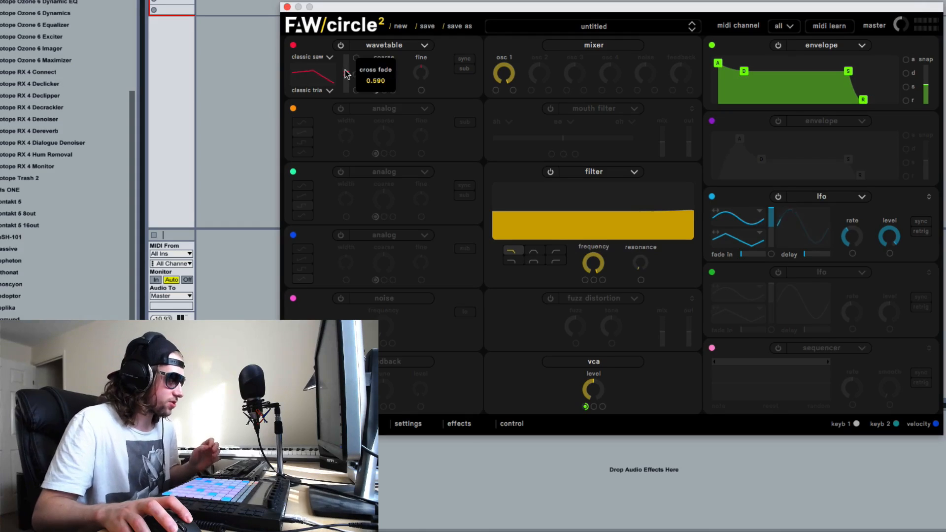
mouse_move(345, 73)
left_mouse_down()
mouse_move(350, 96)
mouse_move(348, 39)
mouse_move(349, 98)
mouse_move(348, 55)
mouse_move(346, 75)
left_mouse_up()
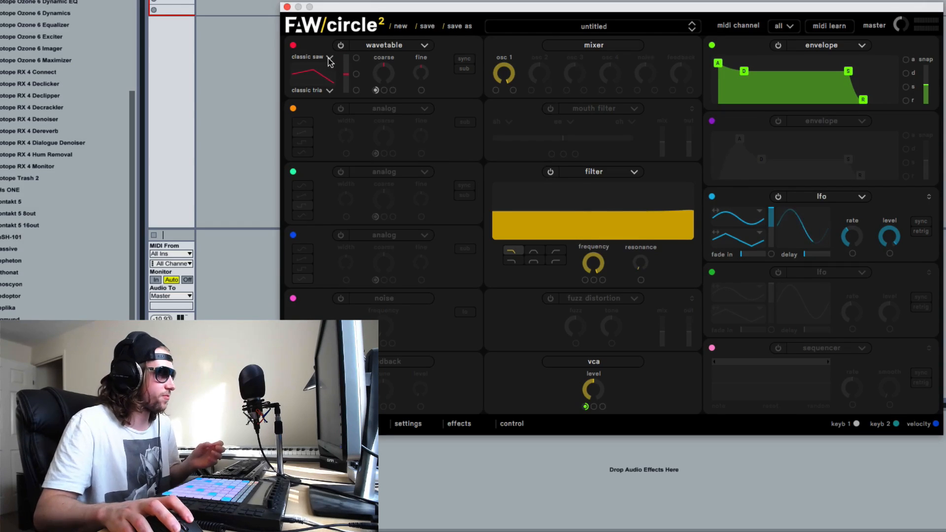
Step: Set the first oscillator's upper wave to dakar and its lower wave to baku
left_click(328, 57)
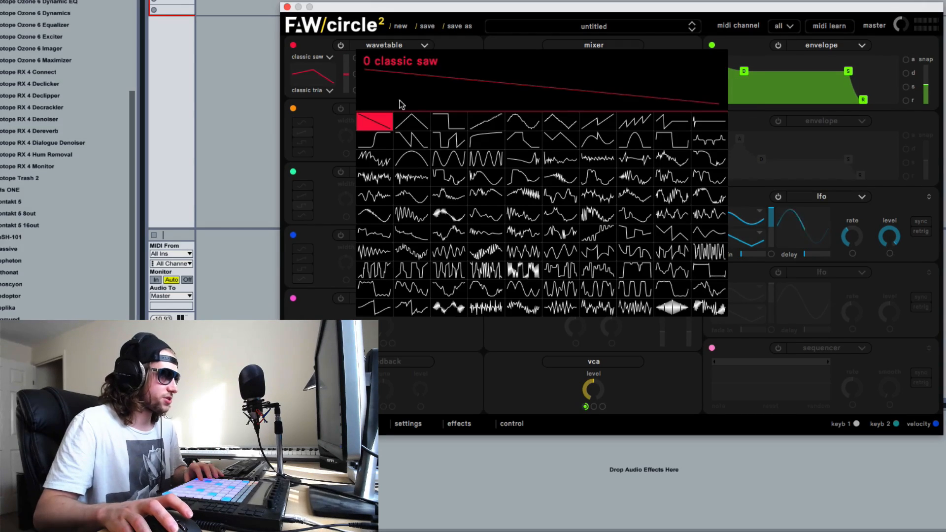
left_click(560, 198)
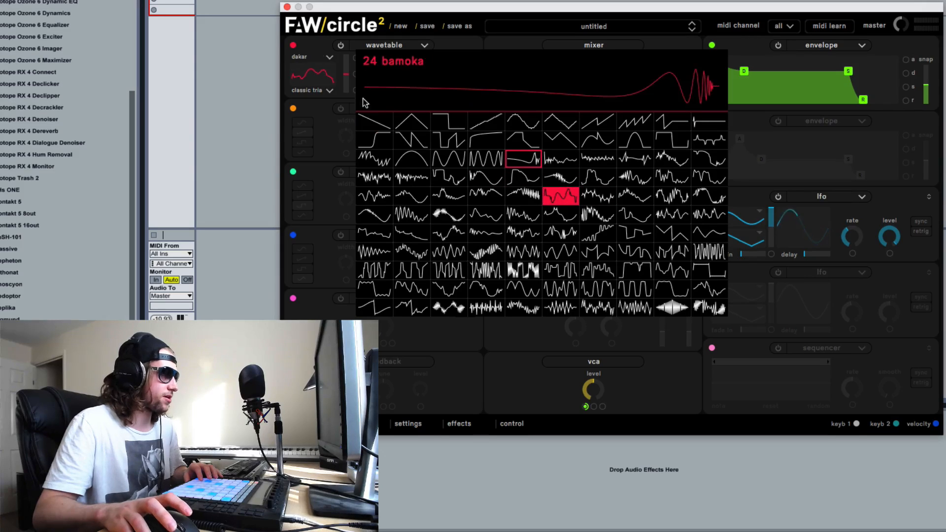
left_click(328, 90)
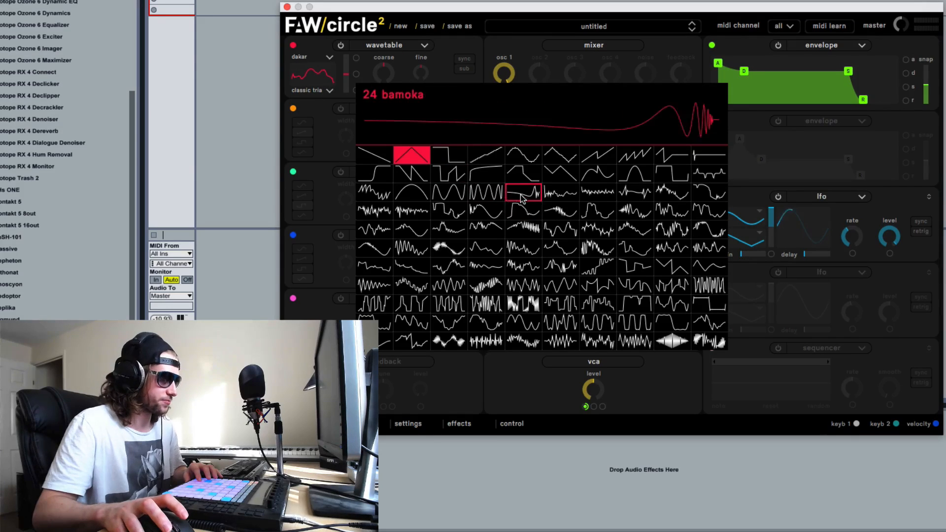
left_click(485, 192)
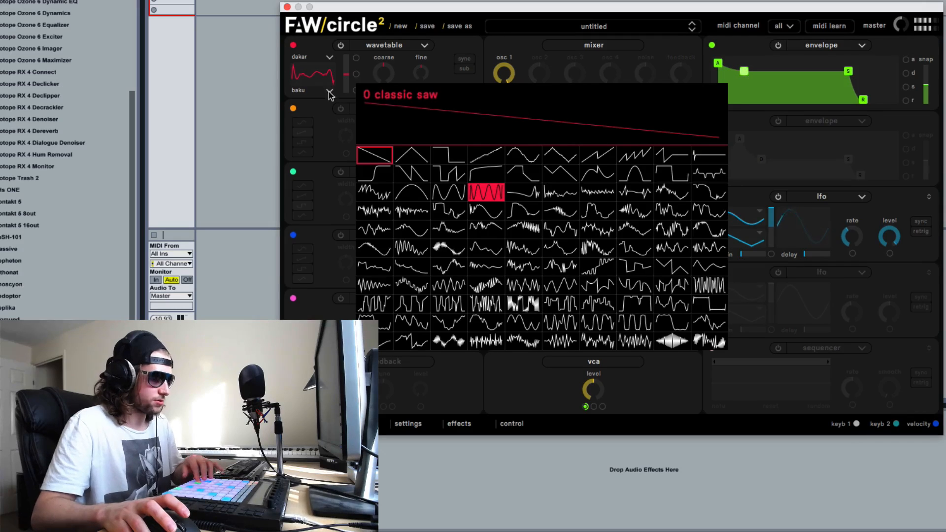
Step: Sweep the cross fade between the dakar and baku waves and leave it near the middle
left_click(346, 70)
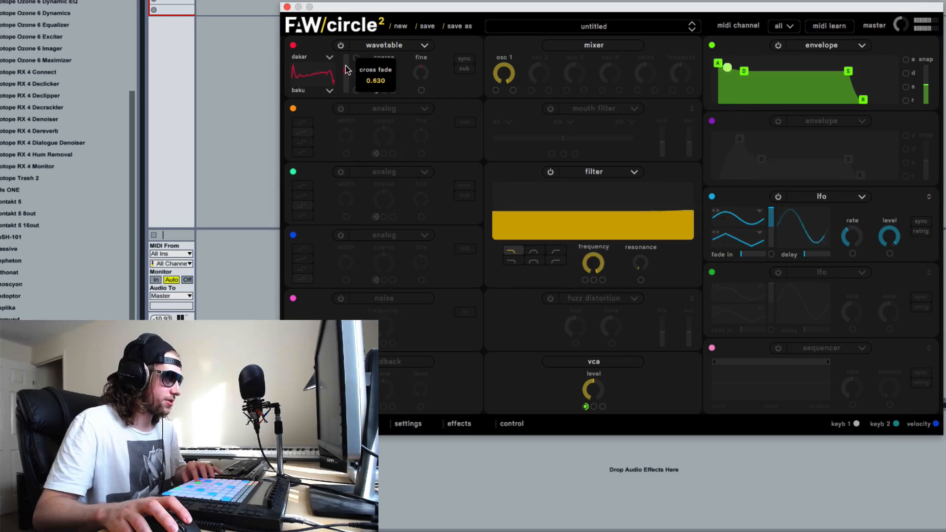
left_click_drag(346, 70, 347, 151)
mouse_move(339, 81)
left_mouse_down()
mouse_move(343, 40)
mouse_move(347, 92)
mouse_move(345, 46)
mouse_move(346, 90)
mouse_move(345, 73)
left_mouse_up()
left_click(344, 73)
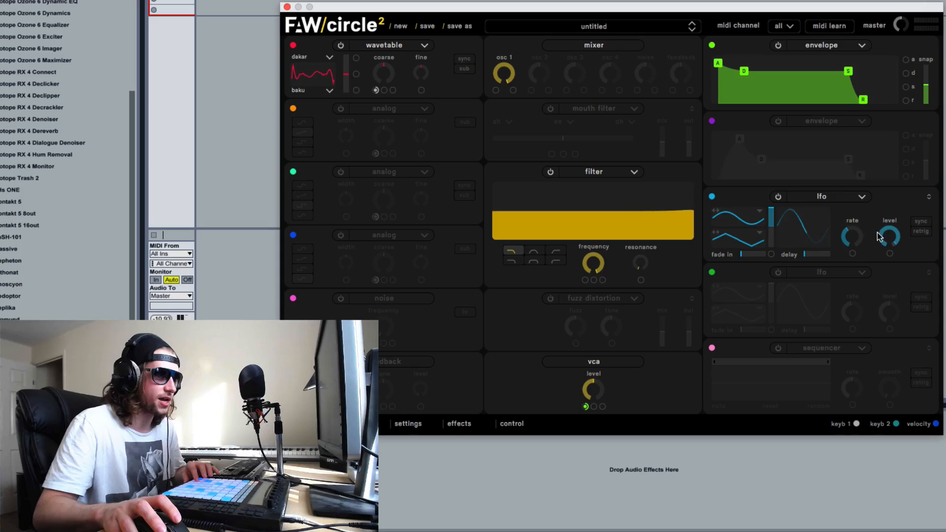
Step: Change the first LFO's upper waveform to the curved rise-and-fall shape
left_click(761, 215)
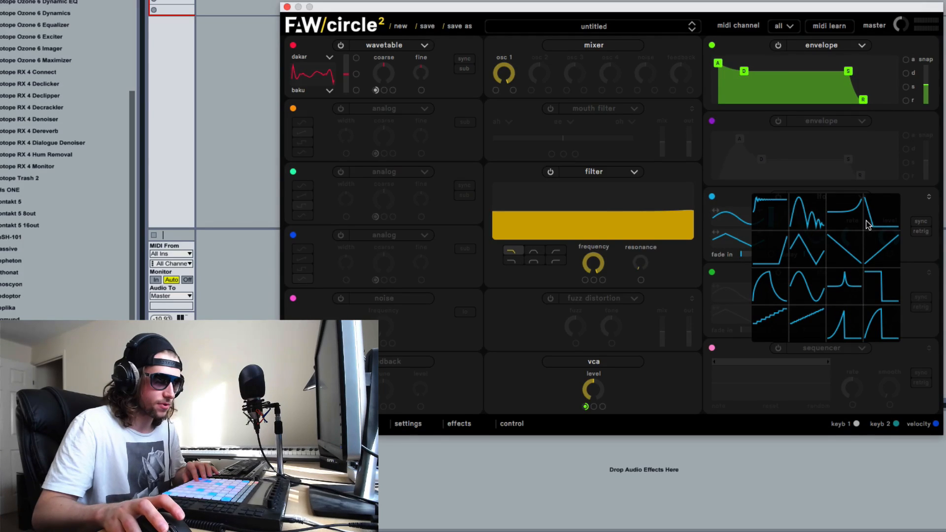
left_click(775, 296)
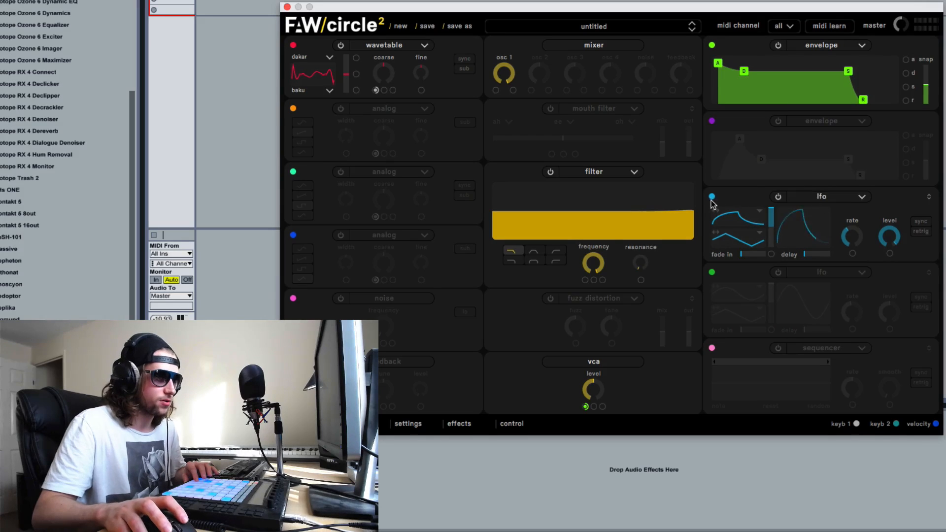
Step: Assign the first LFO to the wavetable oscillator's cross fade and adjust the LFO's rate
left_click_drag(712, 199, 355, 76)
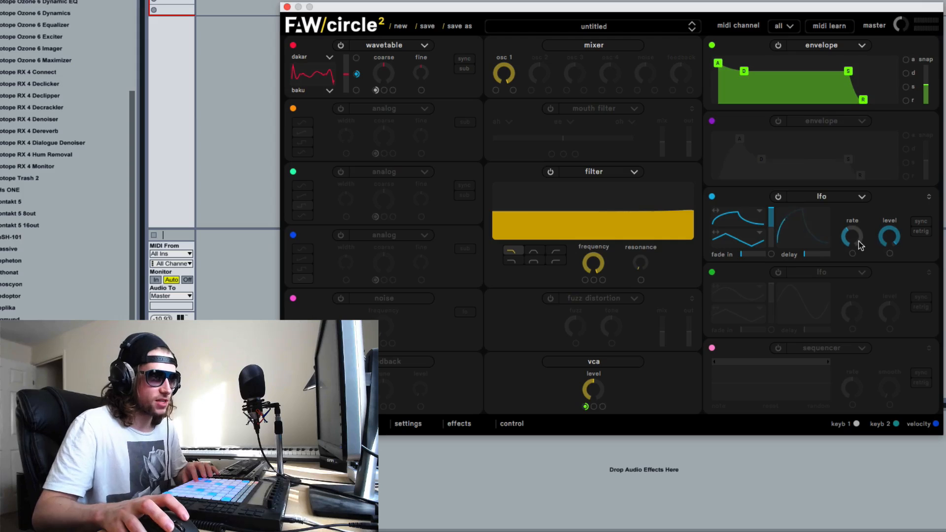
left_click_drag(859, 245, 844, 213)
left_click(889, 236)
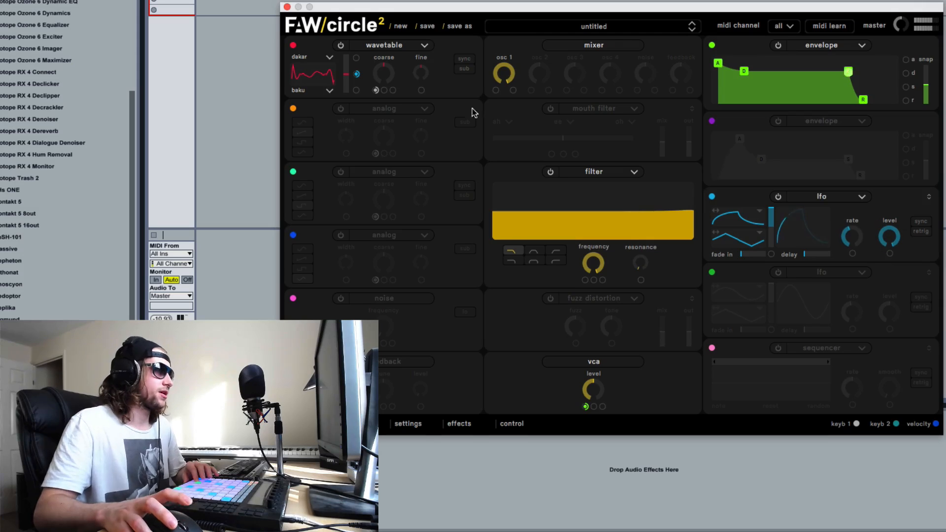
Step: Audition beirut, nicosia and bishkek as the first oscillator's upper wave, and select lusaka
left_click(328, 58)
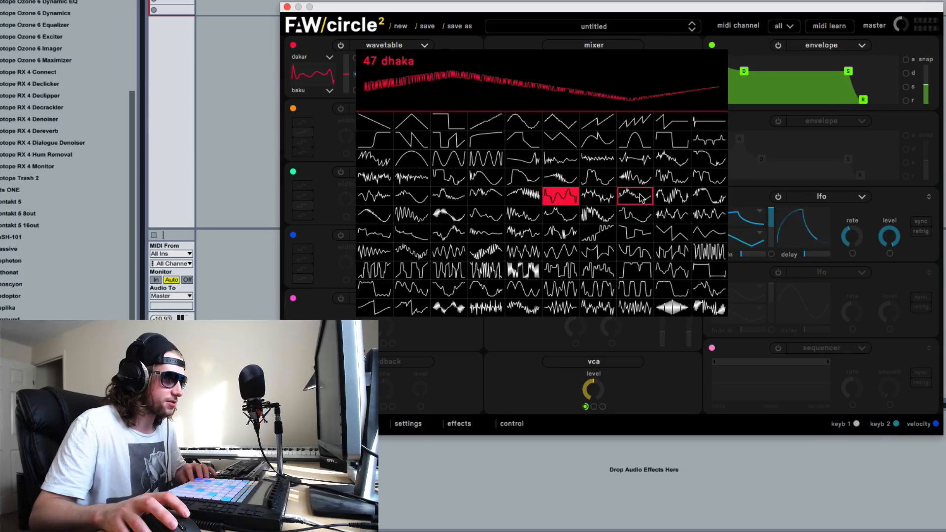
left_click(631, 157)
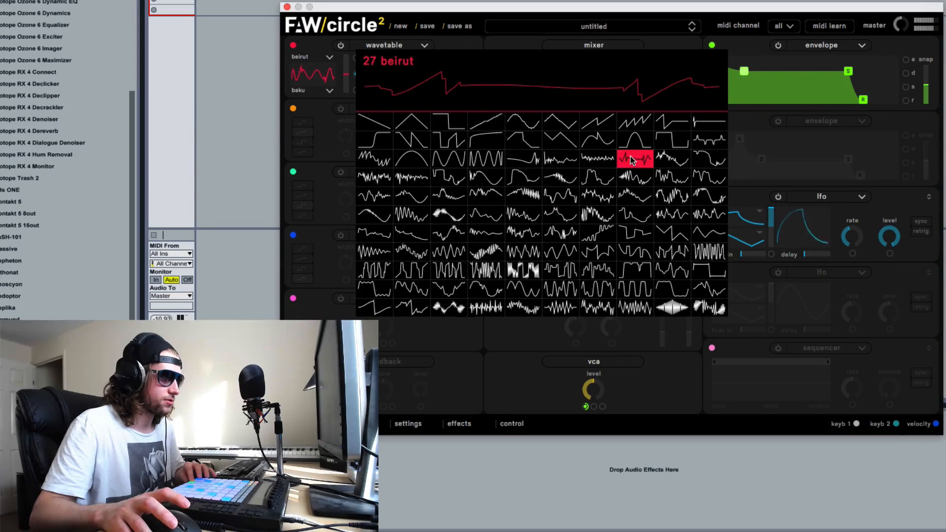
left_click(567, 276)
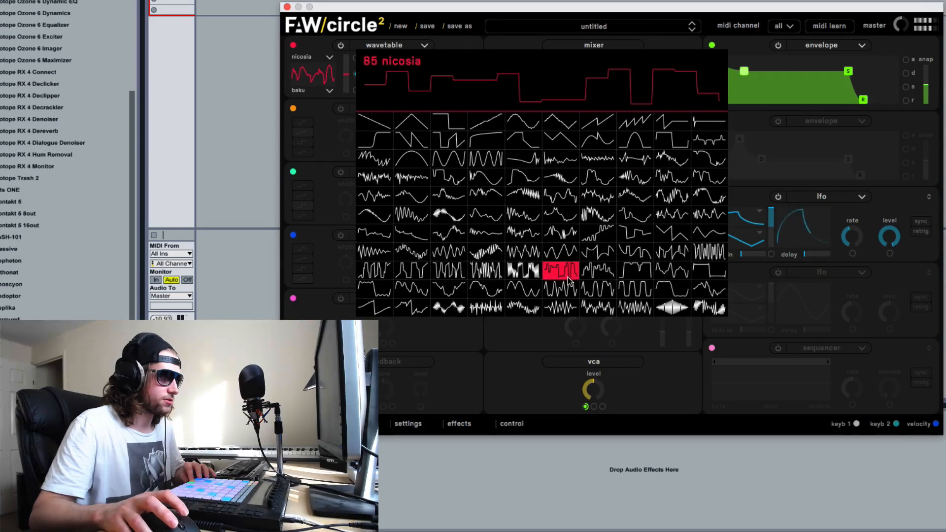
left_click(407, 180)
left_click(411, 252)
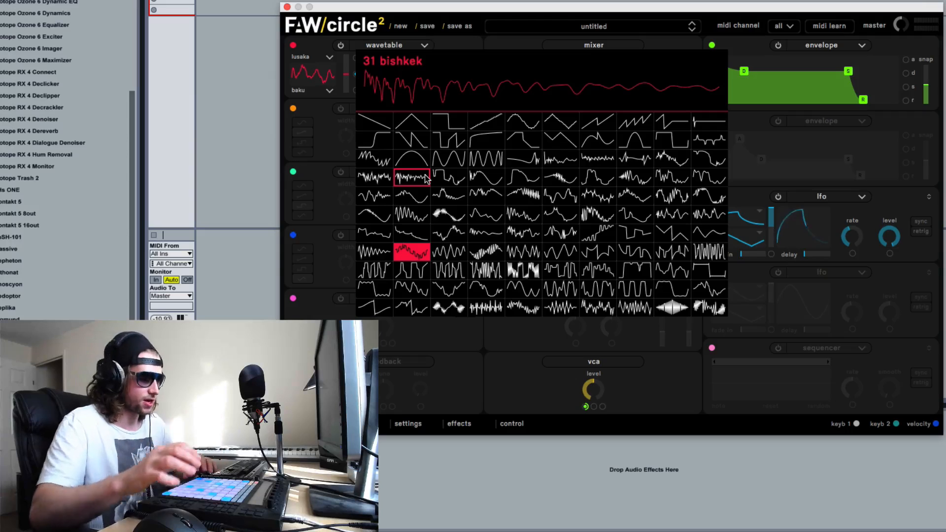
Step: Audition buenos aires as the first oscillator's upper wave, select harare, and adjust the first LFO's rate
left_click(658, 182)
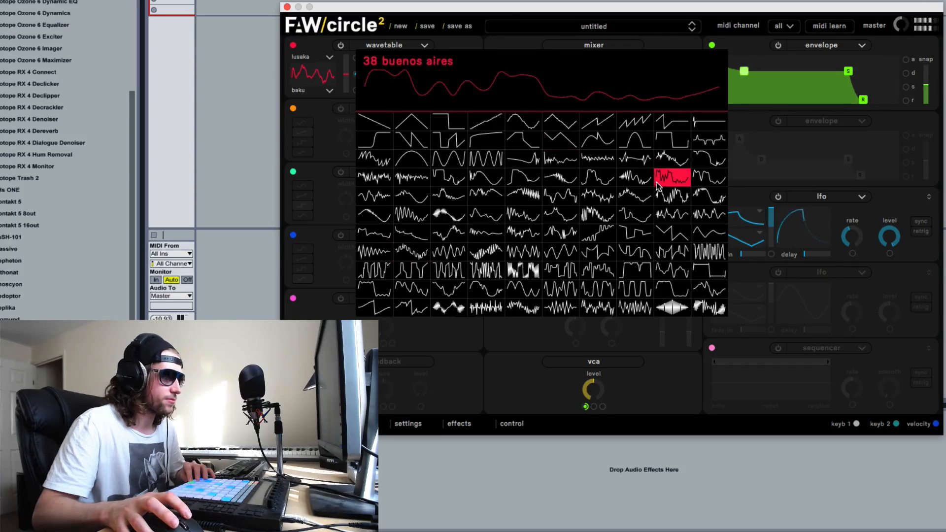
left_click(635, 217)
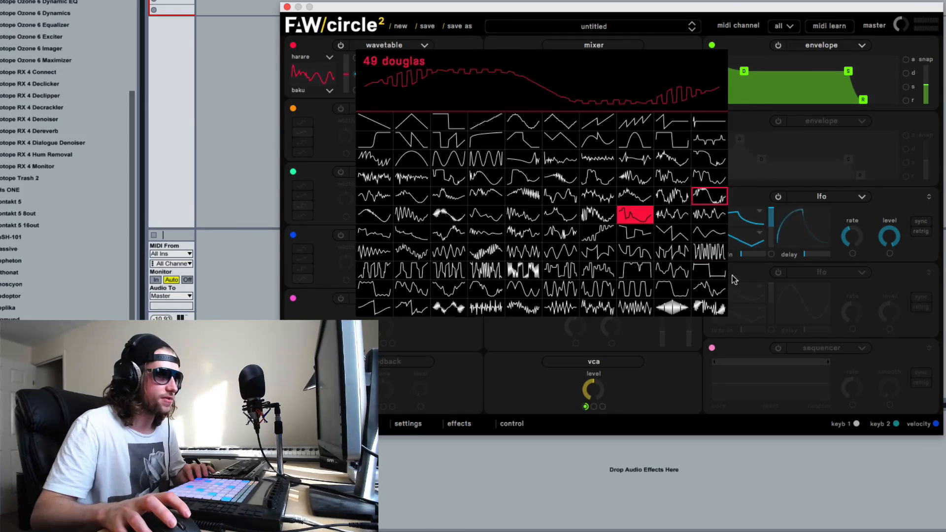
left_click(678, 392)
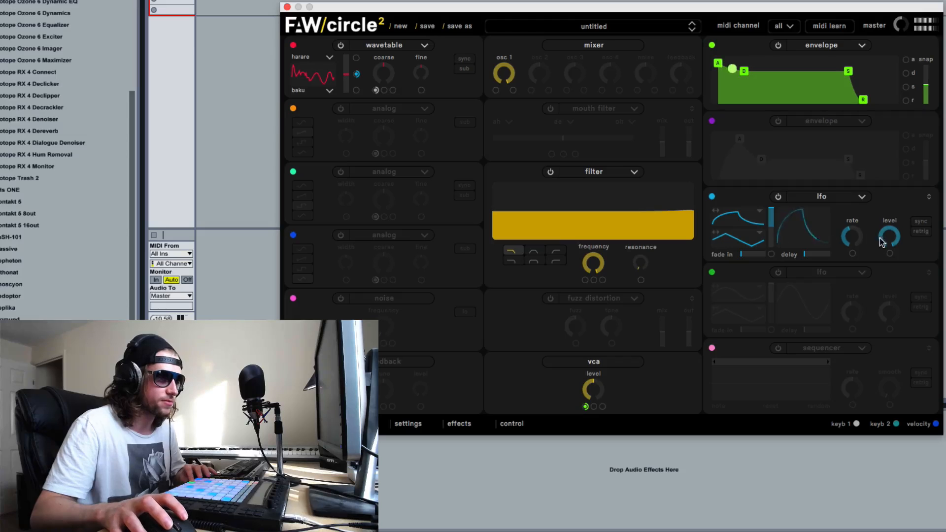
mouse_move(853, 243)
left_mouse_down()
mouse_move(835, 199)
mouse_move(839, 239)
left_mouse_up()
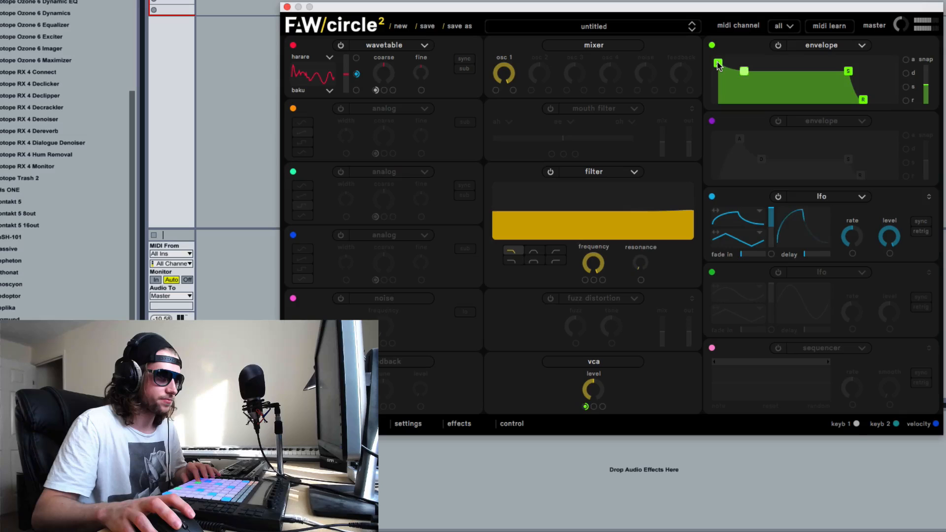
Step: Lengthen the first envelope's attack in two stages and raise its snap amount to full
mouse_move(720, 65)
left_click_drag(720, 65, 740, 63)
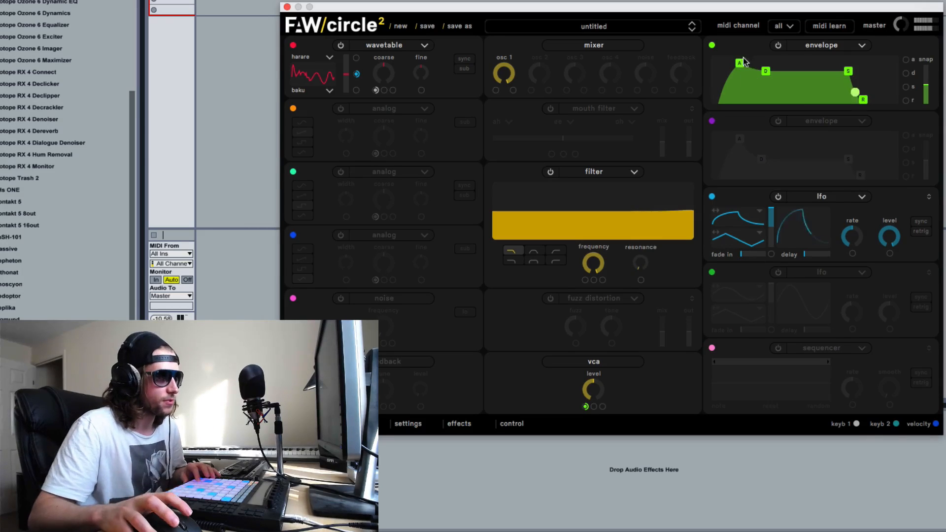
left_click_drag(739, 63, 759, 62)
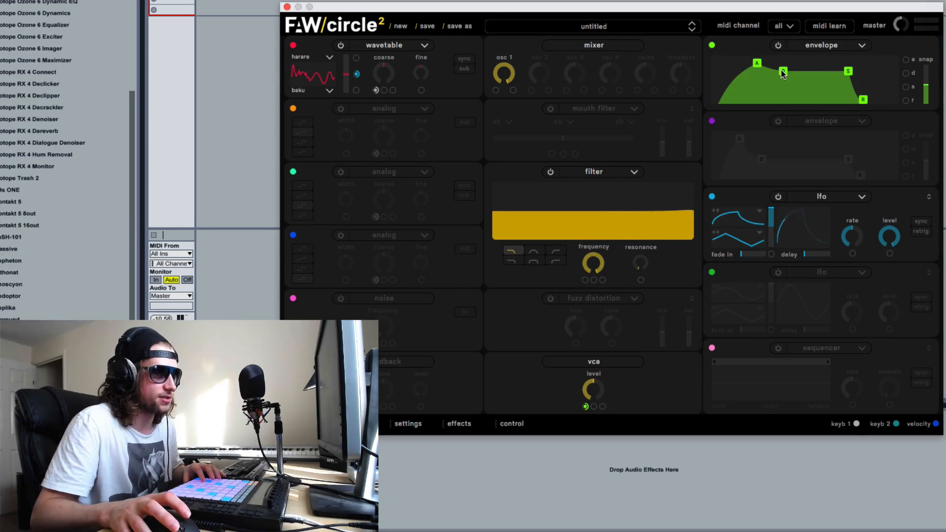
left_click(927, 91)
left_click_drag(927, 91, 931, 44)
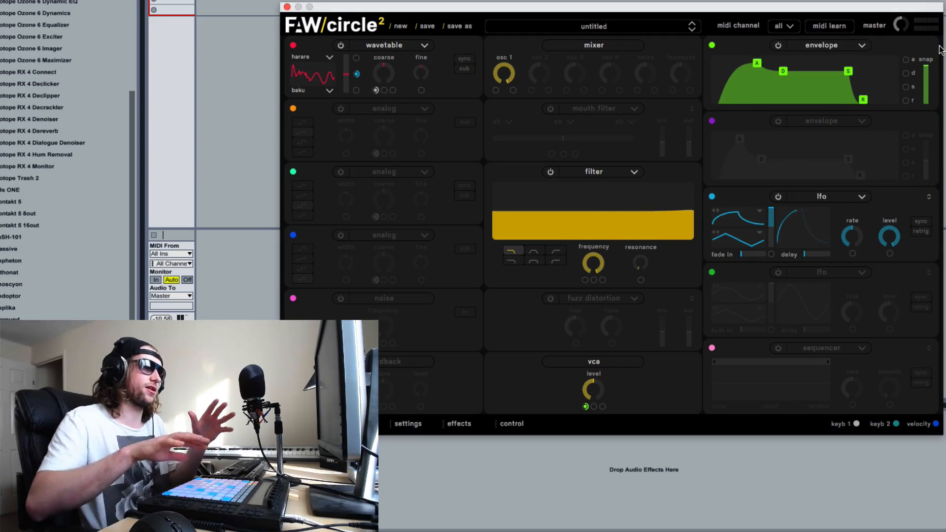
mouse_move(927, 78)
left_mouse_down()
mouse_move(928, 91)
mouse_move(927, 73)
left_mouse_up()
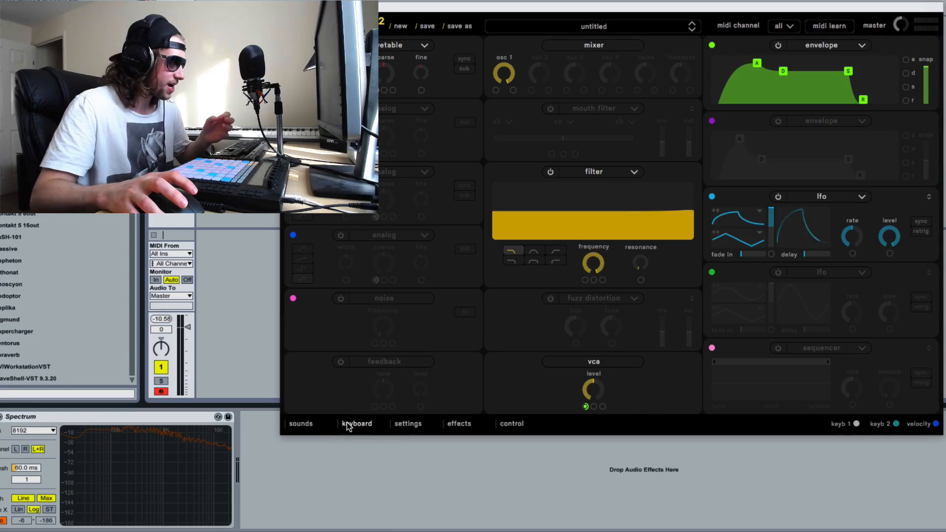
Step: Look through the keyboard, settings, effects and control sections of the synth
left_click(351, 423)
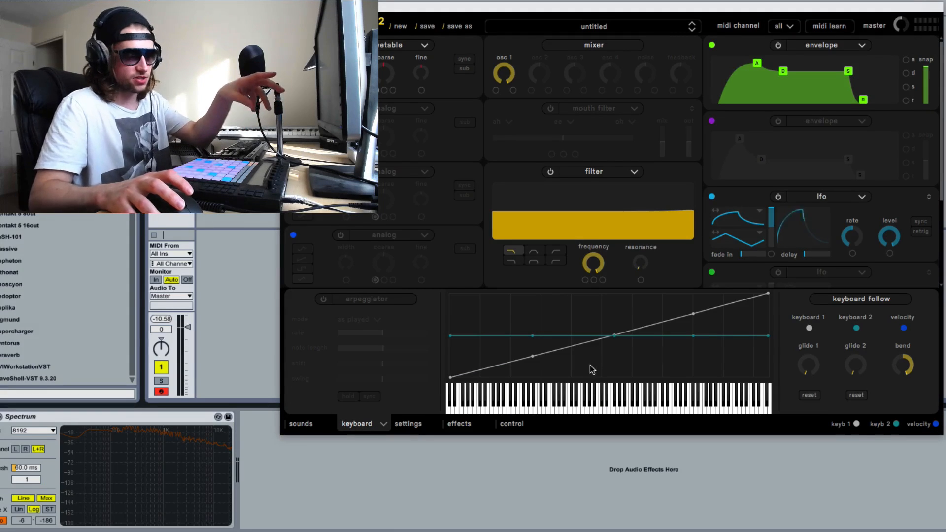
left_click(422, 424)
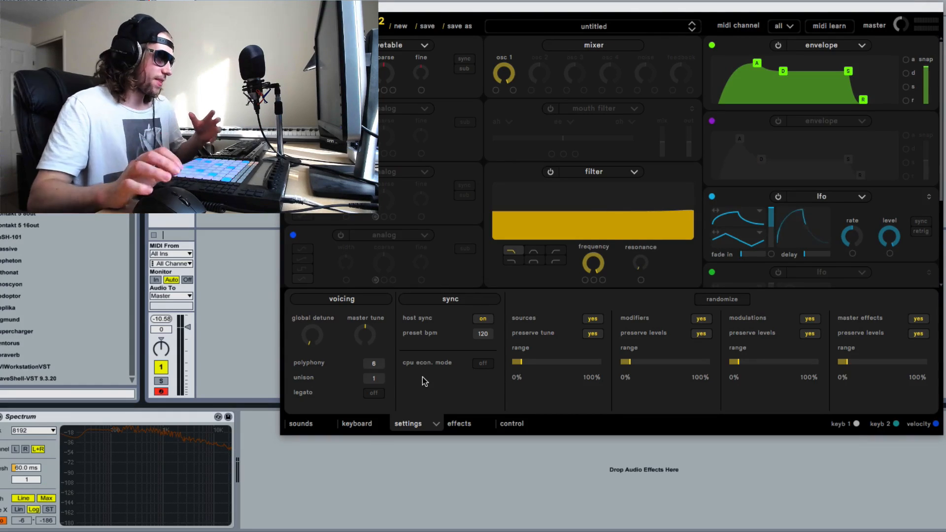
left_click(459, 424)
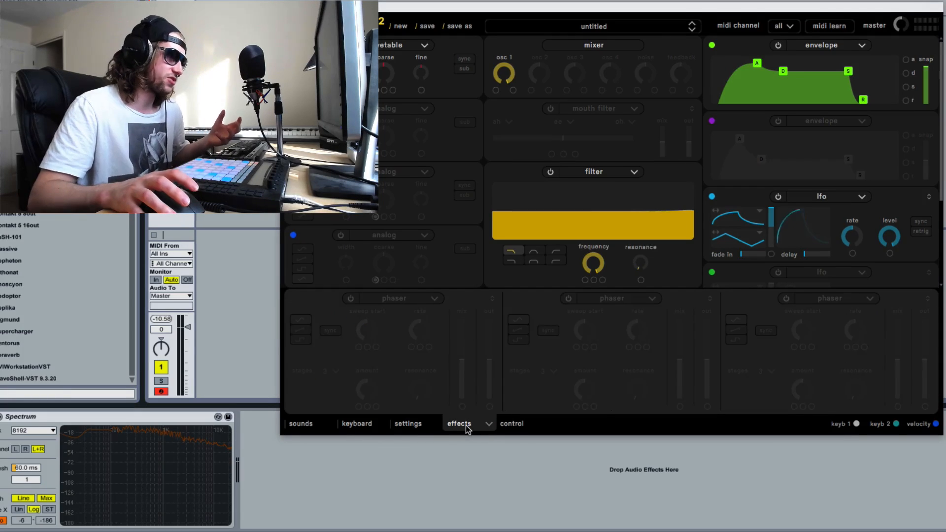
left_click(504, 421)
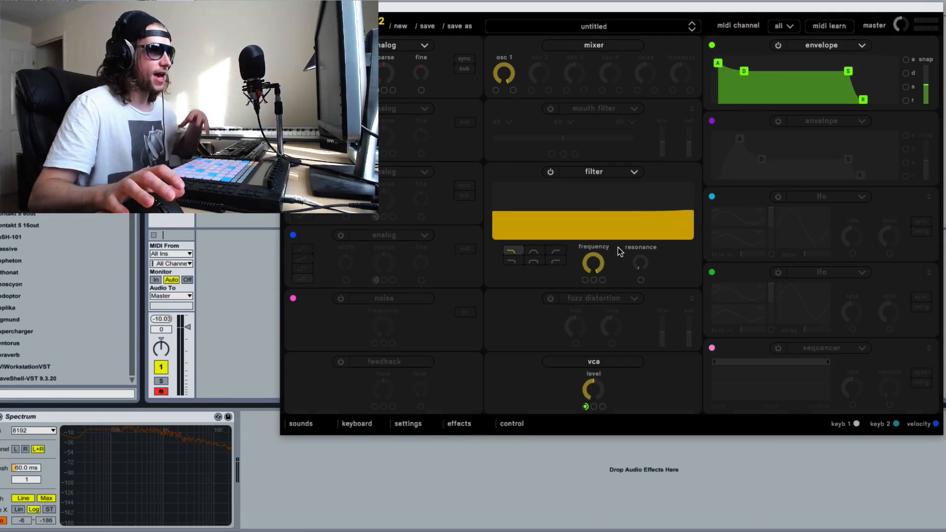
Step: Examine the module types available for the filter slot, keeping the standard filter
left_click(610, 172)
left_click(666, 224)
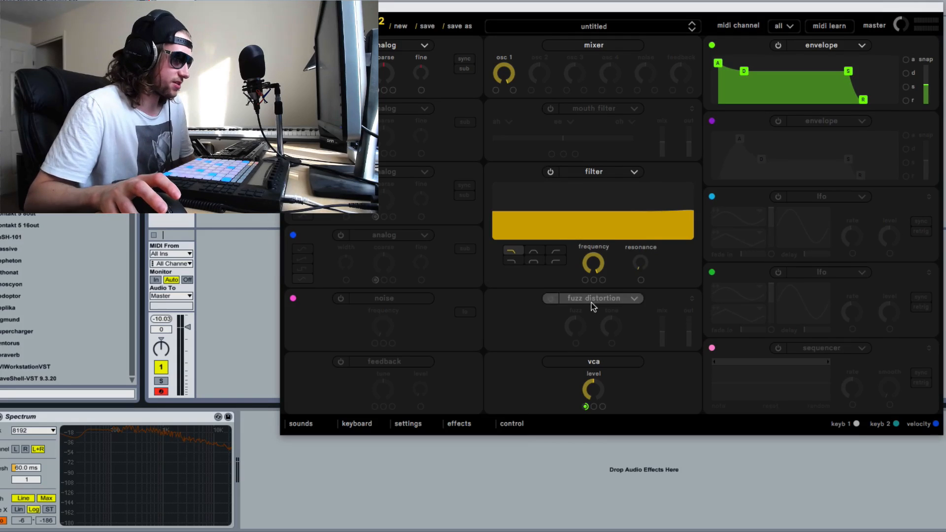
left_click(626, 175)
left_click(613, 182)
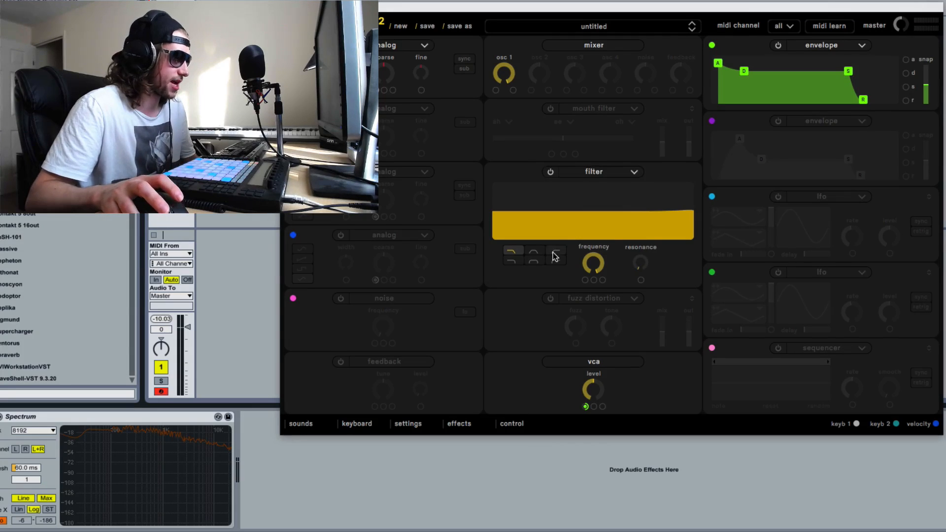
Step: Enable the phaser in the first effects slot, examine the alternative effect types, and hide the effects section
left_click(458, 427)
left_click(458, 427)
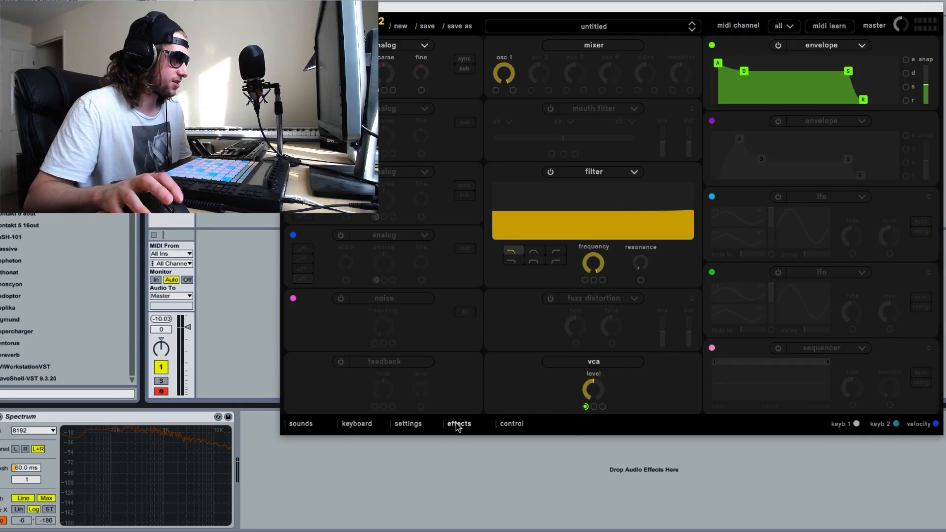
left_click(459, 427)
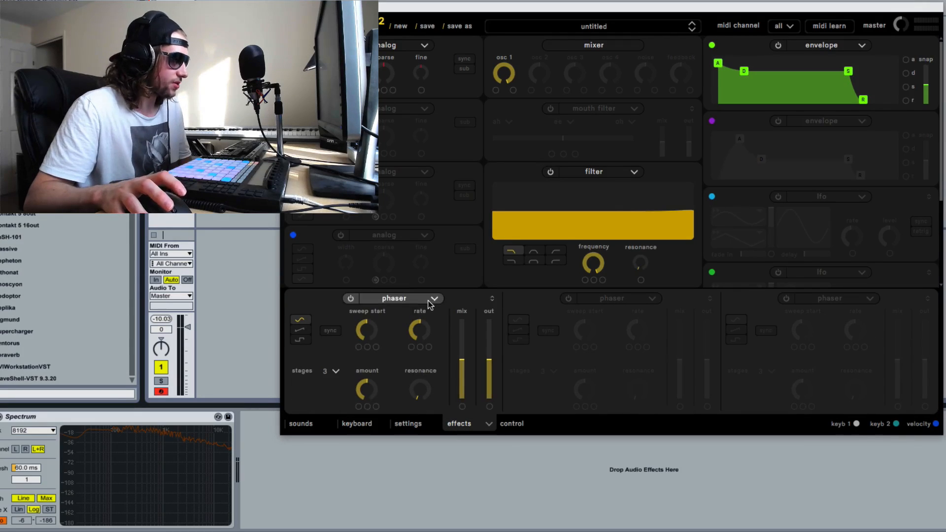
left_click(428, 301)
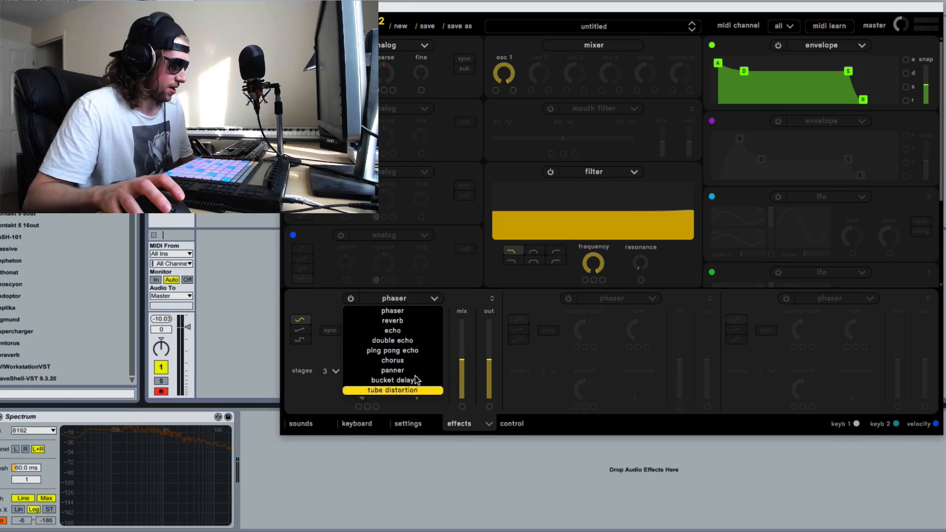
left_click(717, 314)
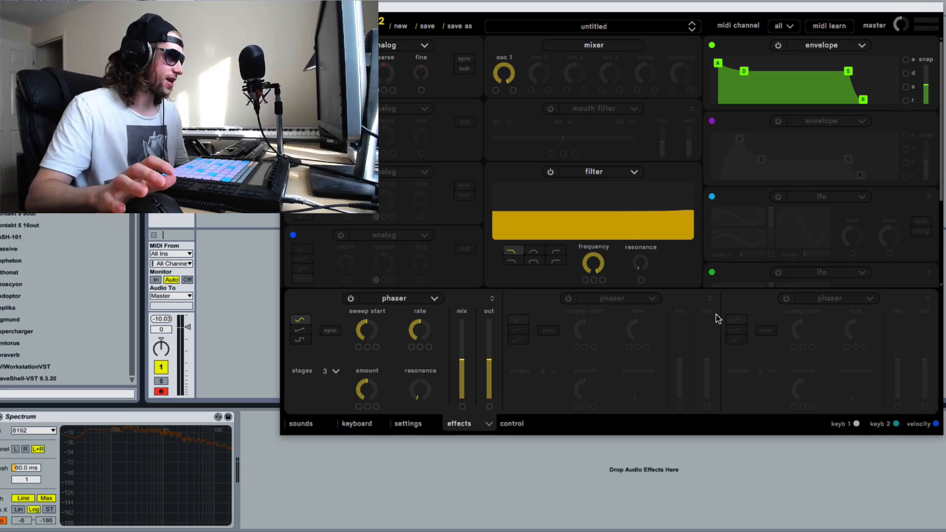
left_click(476, 429)
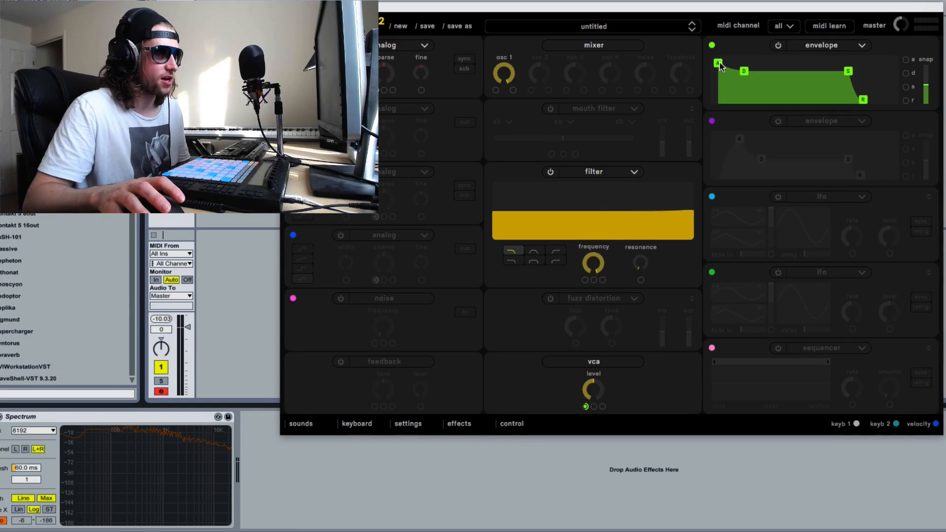
Step: Lengthen the first envelope's attack and check the modulator types available for its slot, keeping the envelope
left_click_drag(719, 67, 748, 72)
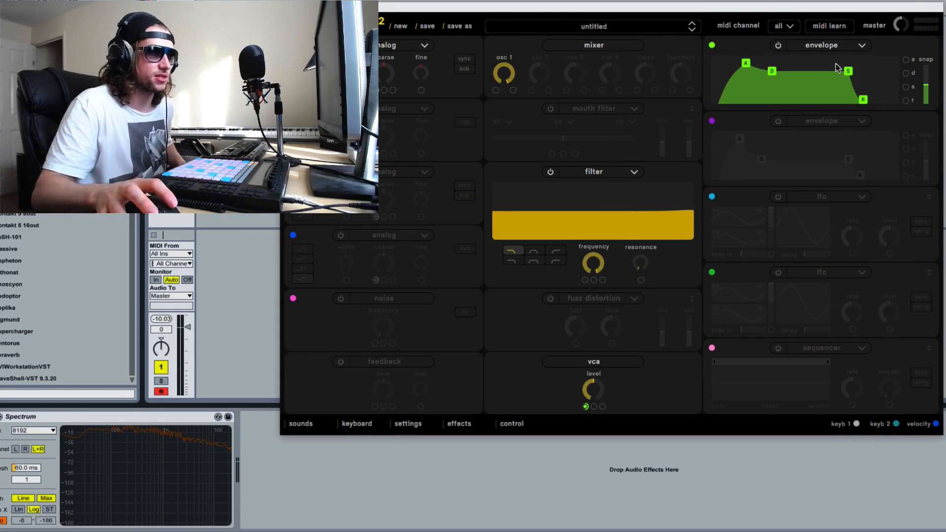
left_click(837, 45)
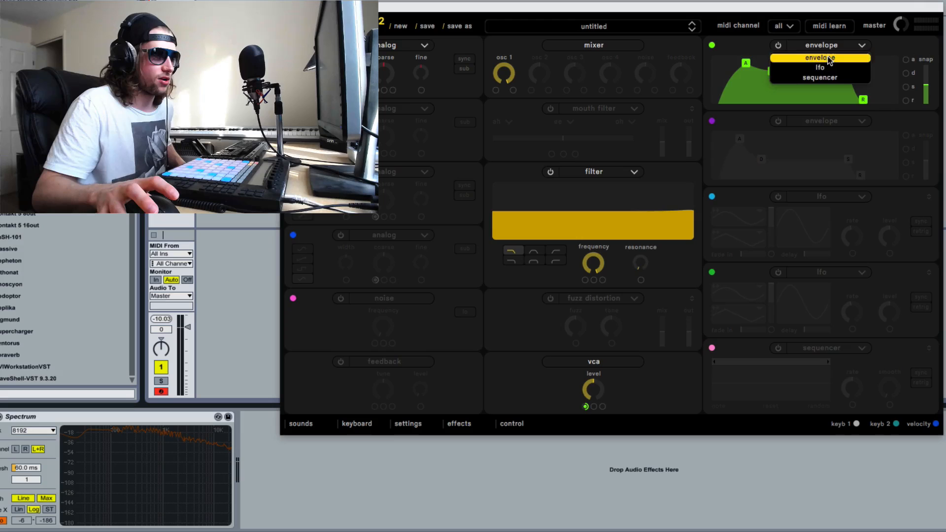
left_click(897, 54)
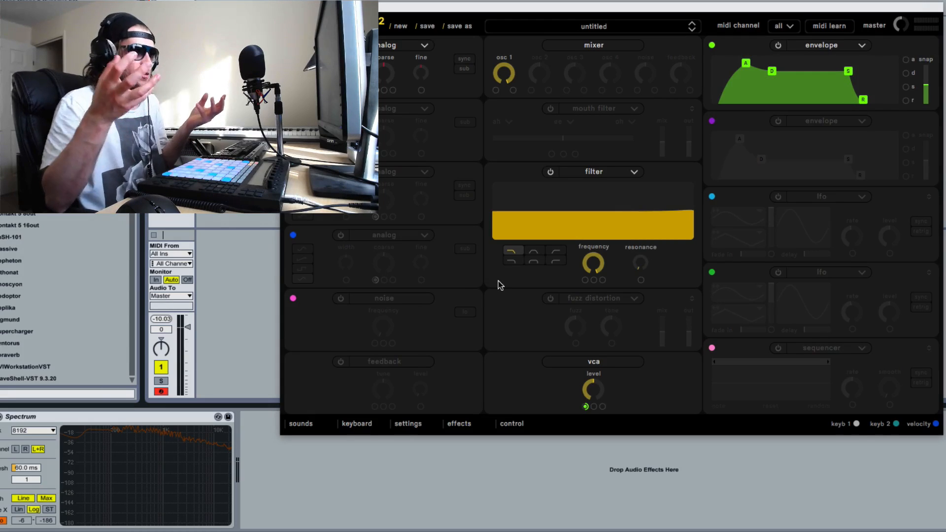